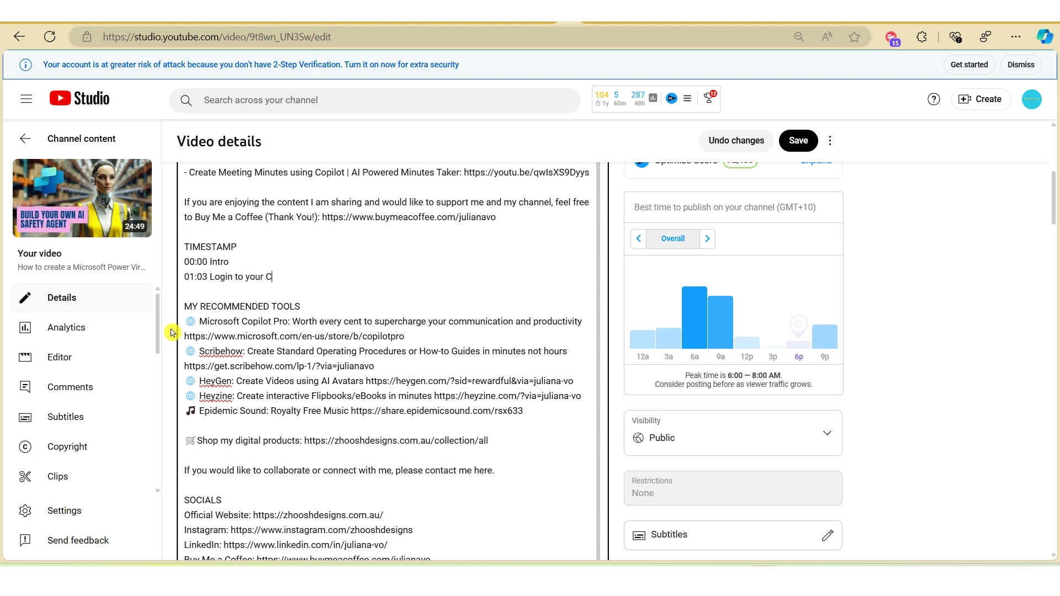
- Type '1:03 Login to your Copilot Studio Account' under TIMESTAMP in the video description
{"action": "type", "text": "opilot Studio Account"}
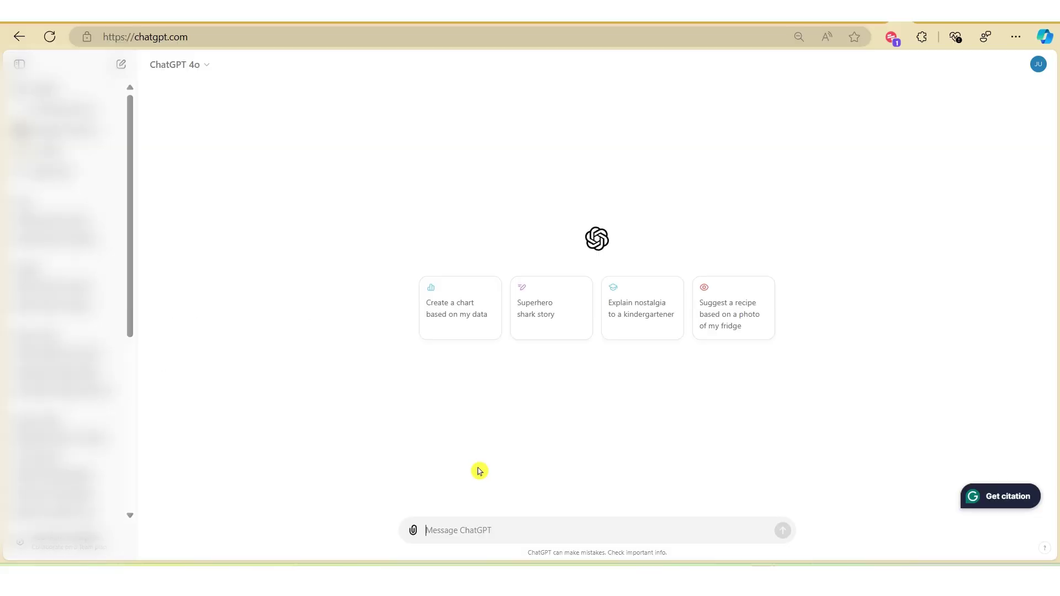
- Paste the video's full timestamped transcript into a new ChatGPT chat and send it
{"action": "key", "text": "ctrl+v"}
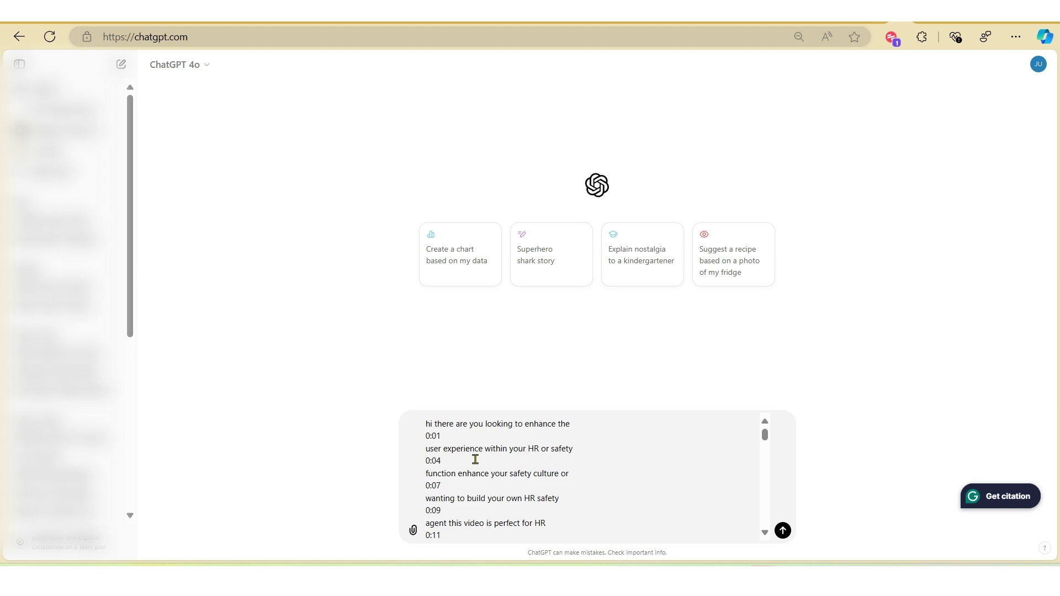
{"action": "key", "text": "Return"}
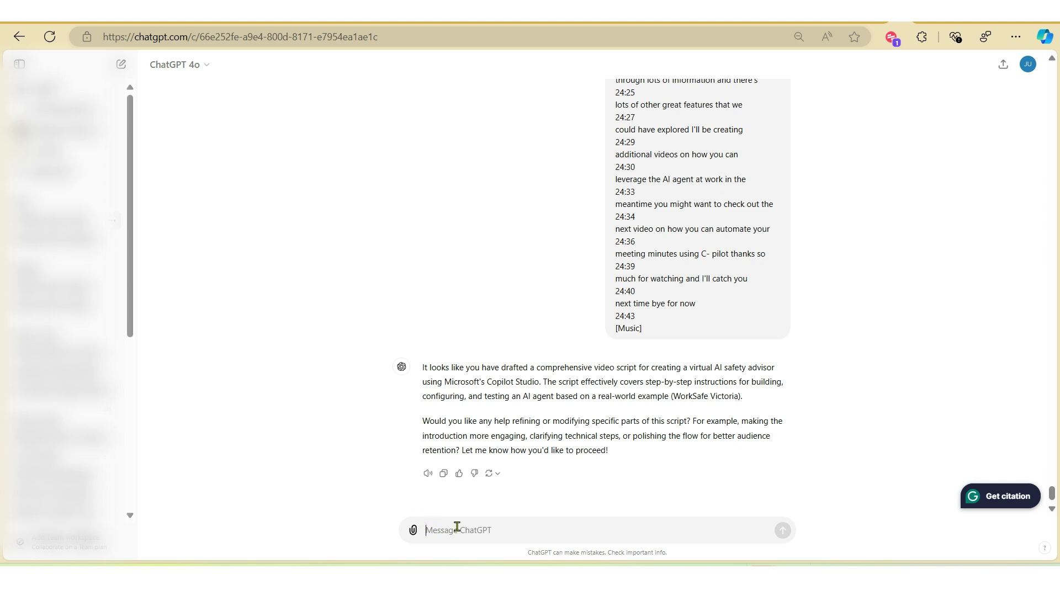
- Ask for mm:ss YouTube chapters starting at 00:00 Intro and copy the 00:00–24:25 list
{"action": "type", "text": "I want to create a timestamp for YouTube starting at 00:00 Intro and then highlight the key steps in the process. The format is mm:ss and then topic. For sample 00:00 Intro."}
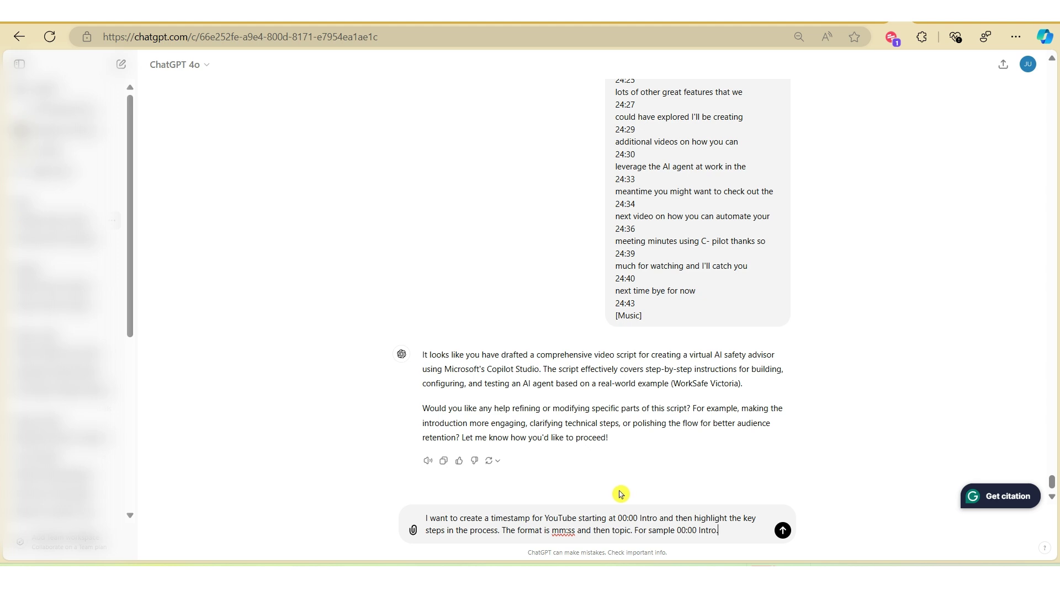
{"action": "key", "text": "Return"}
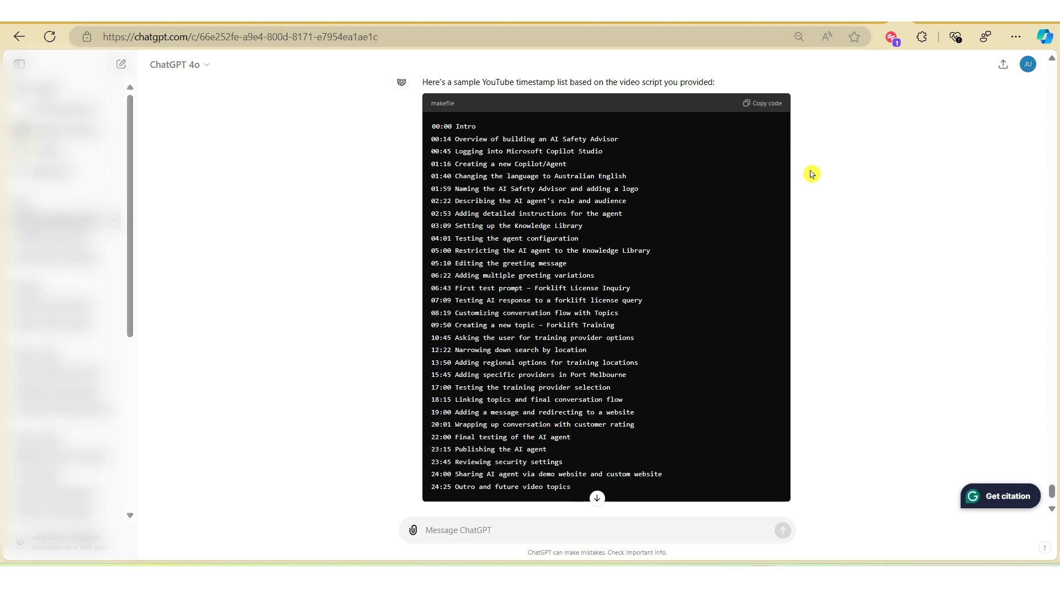
{"action": "left_click", "coordinate": [769, 106]}
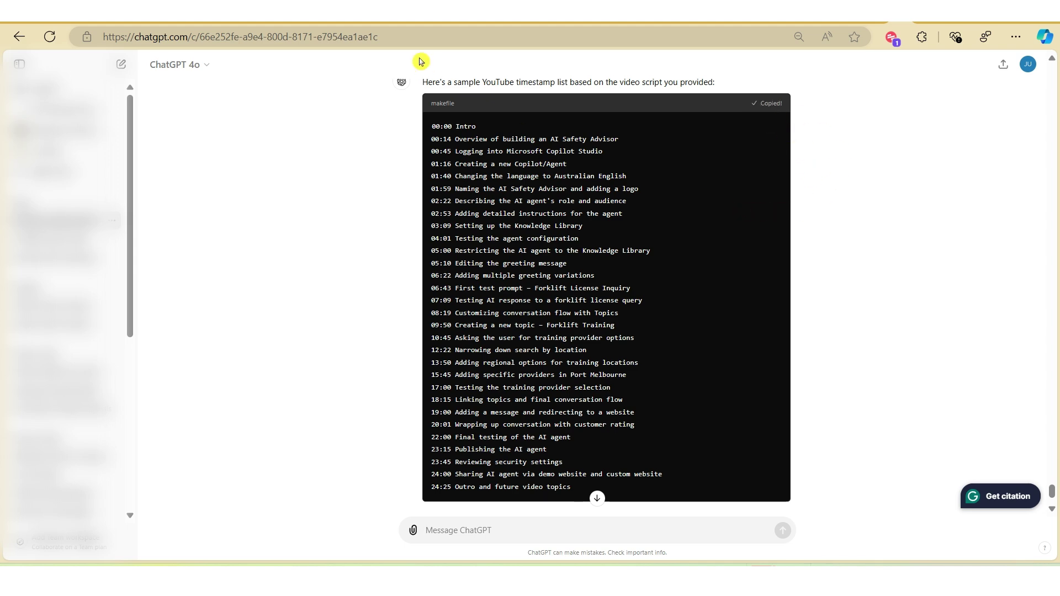
- Replace the 00:00 Intro and 01:03 lines with the copied chapter list and save
{"action": "left_click", "coordinate": [544, 23]}
{"action": "left_click_drag", "start_coordinate": [362, 276], "coordinate": [185, 164]}
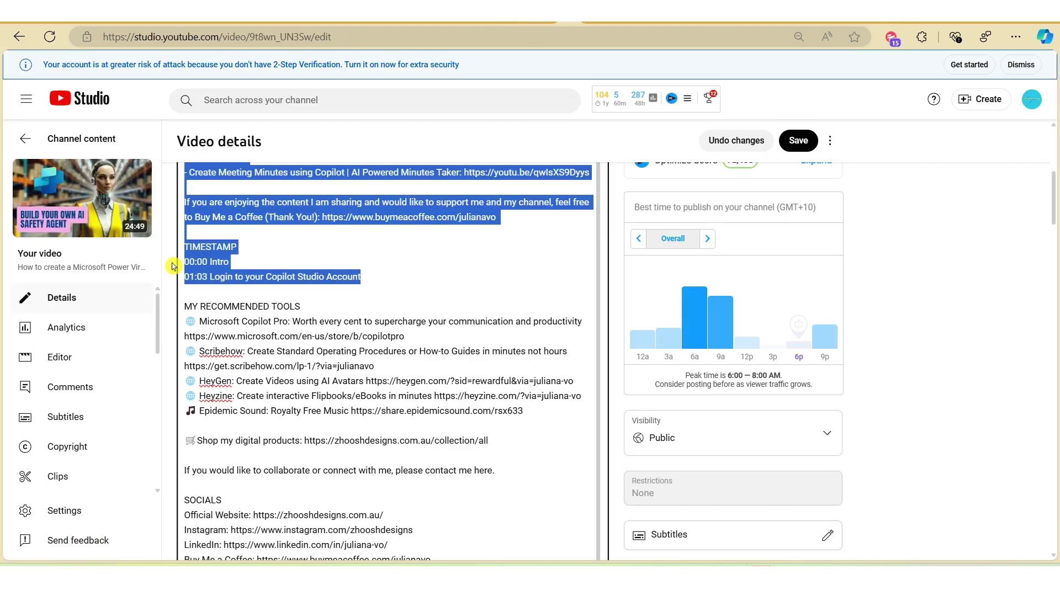
{"action": "left_click_drag", "start_coordinate": [185, 262], "coordinate": [185, 261]}
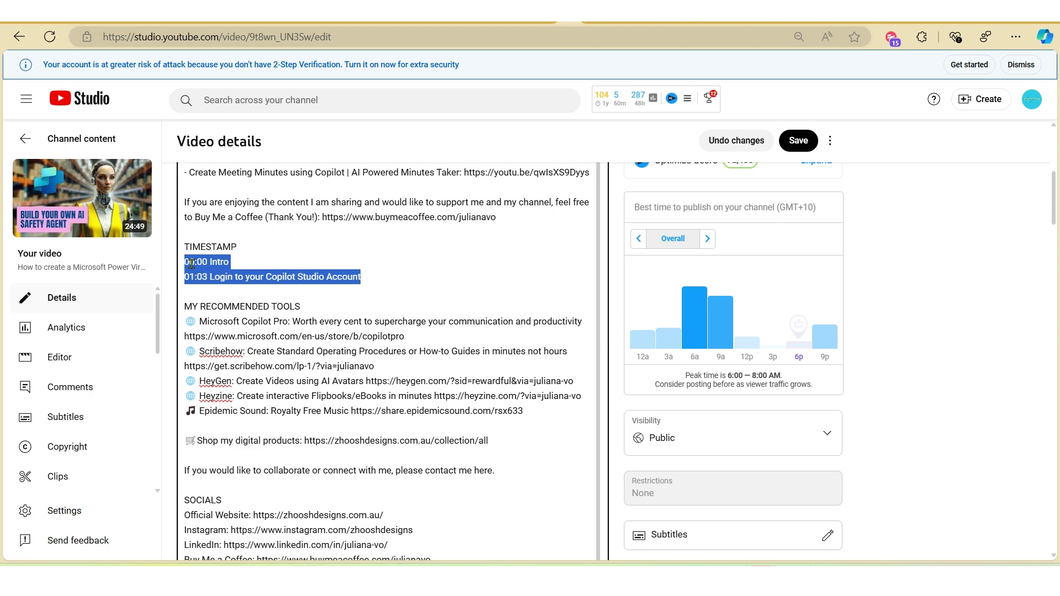
{"action": "key", "text": "ctrl+v"}
{"action": "scroll", "coordinate": [353, 329], "scroll_direction": "down", "scroll_amount": 5}
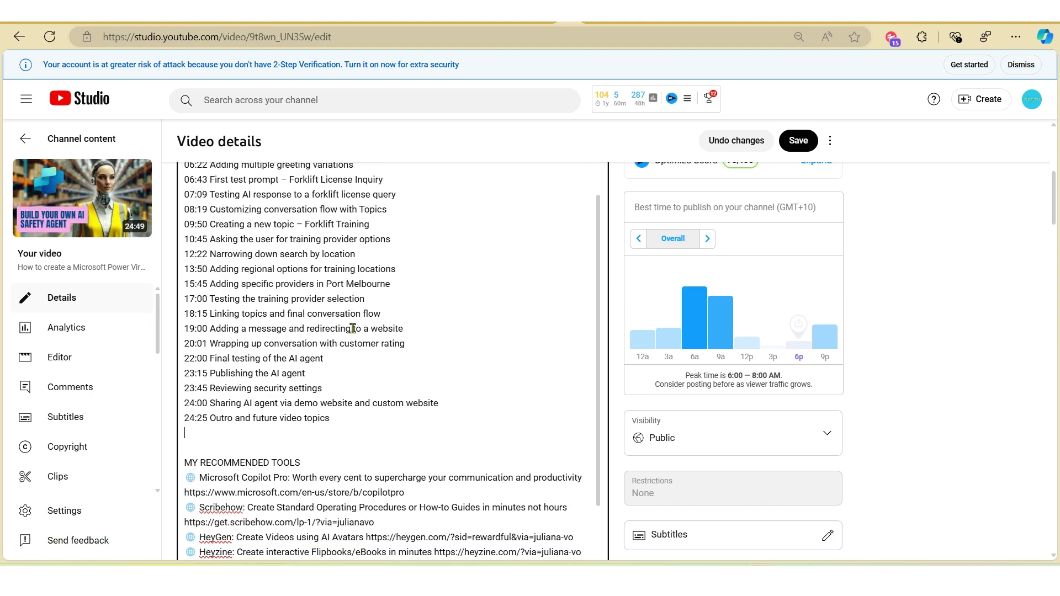
{"action": "scroll", "coordinate": [433, 353], "scroll_direction": "up", "scroll_amount": 5}
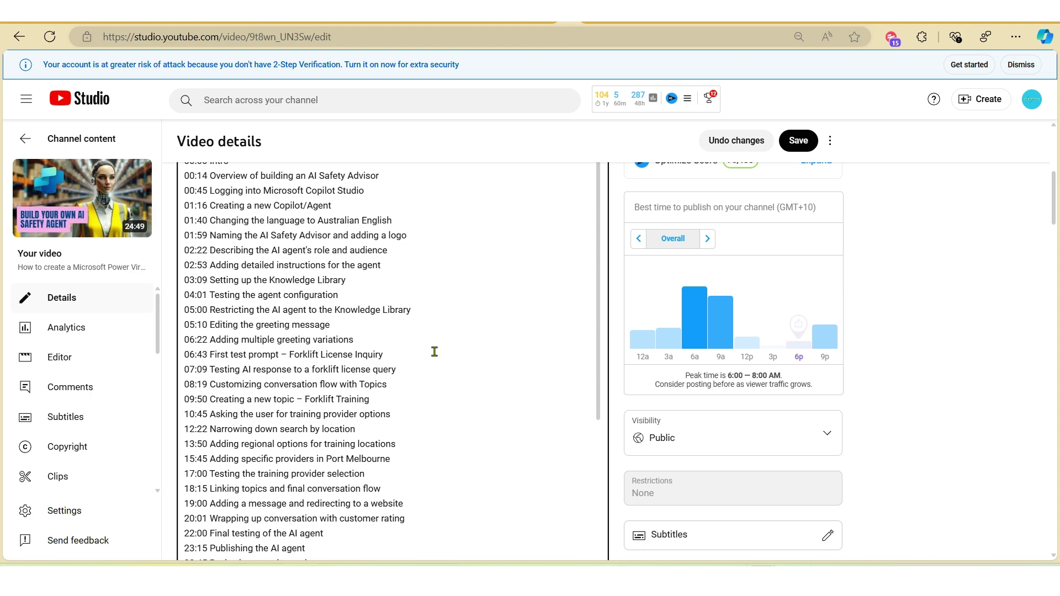
{"action": "left_click", "coordinate": [806, 143]}
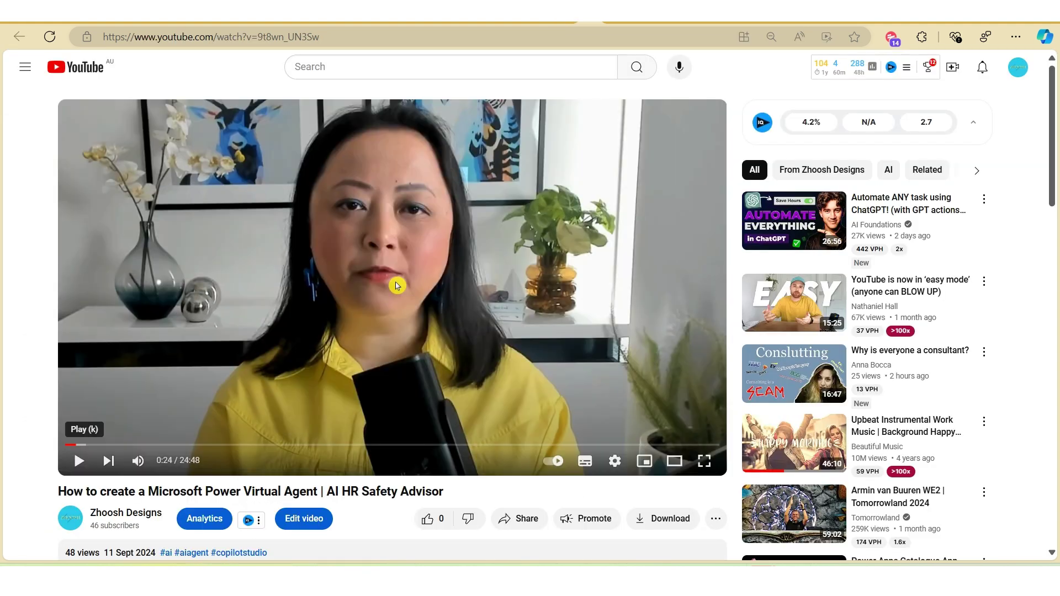
- Try the 00:45, 05:10 and 23:15 chapter links, pausing after each, down to 24:25 Outro
{"action": "scroll", "coordinate": [397, 285], "scroll_direction": "down", "scroll_amount": 10}
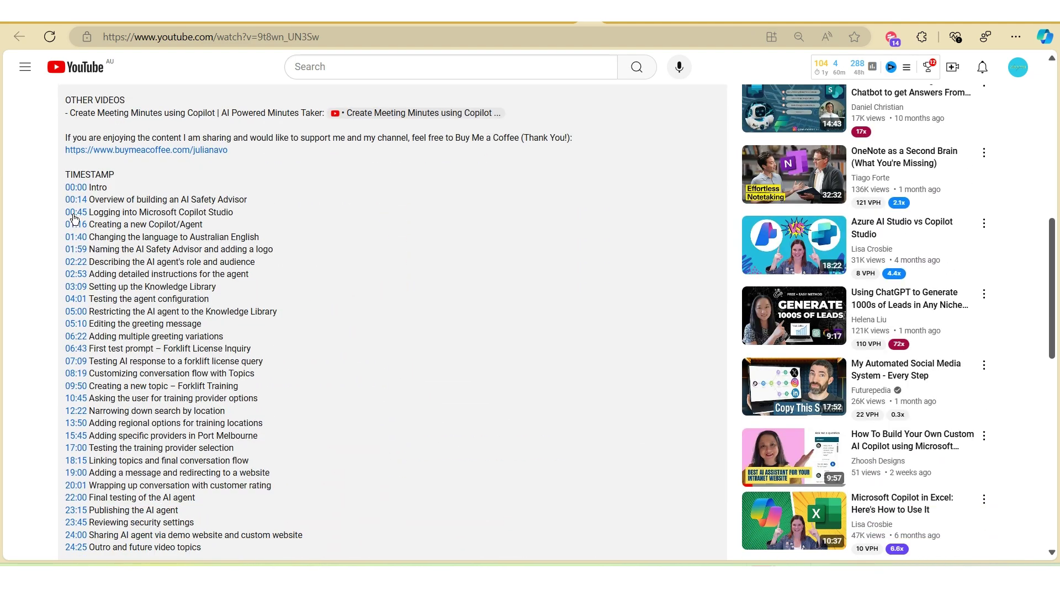
{"action": "left_click", "coordinate": [75, 212]}
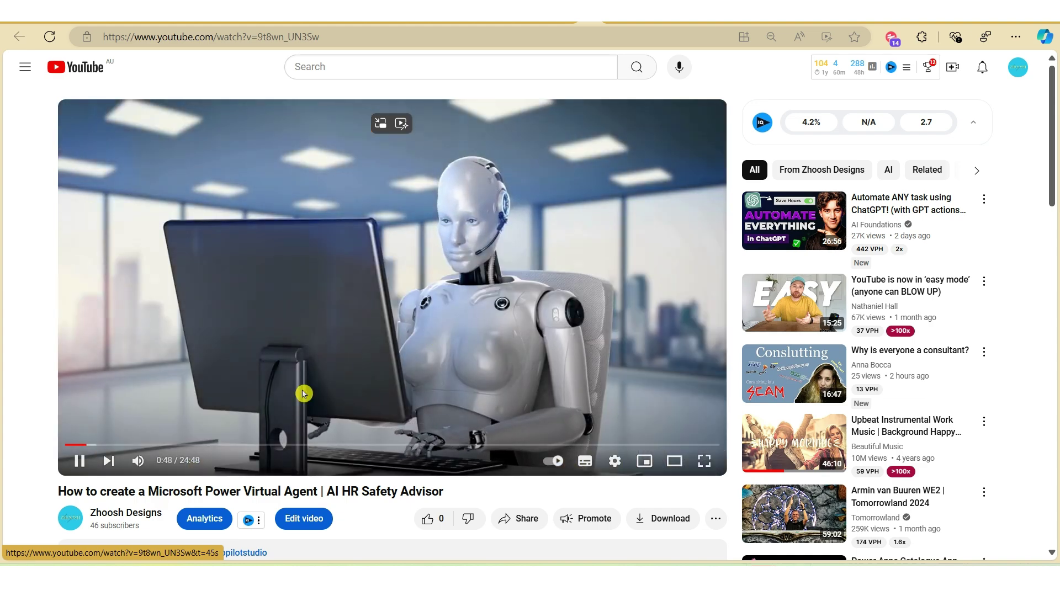
{"action": "left_click", "coordinate": [78, 461]}
{"action": "scroll", "coordinate": [238, 445], "scroll_direction": "down", "scroll_amount": 7}
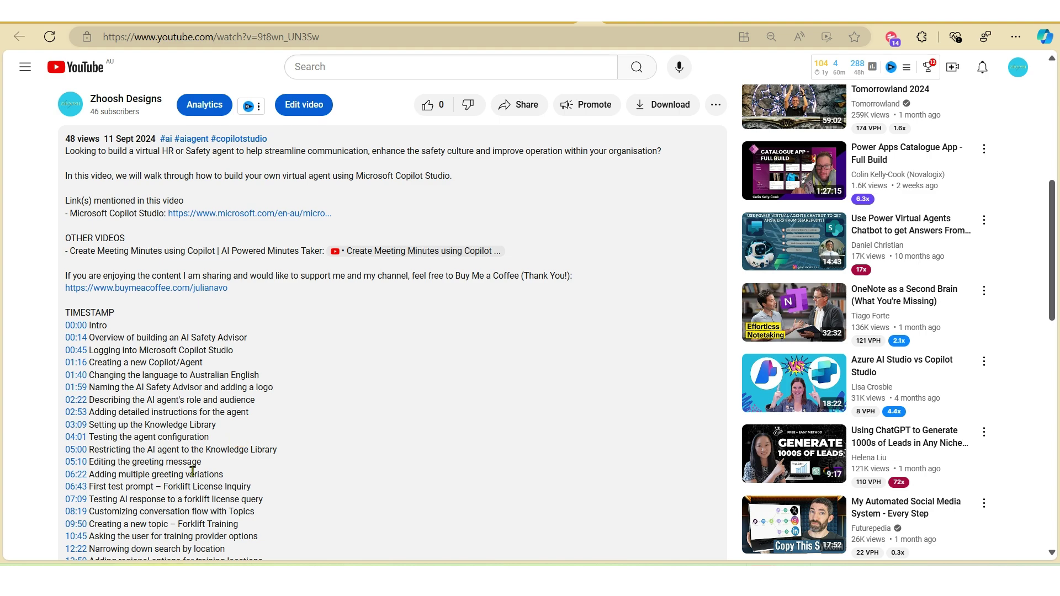
{"action": "left_click", "coordinate": [77, 462]}
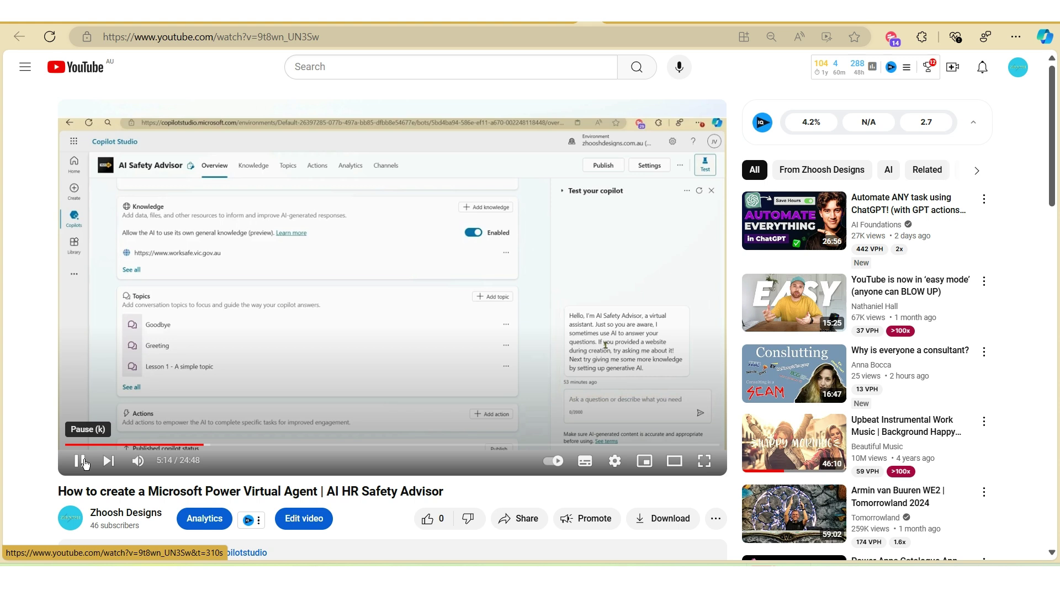
{"action": "left_click", "coordinate": [79, 461]}
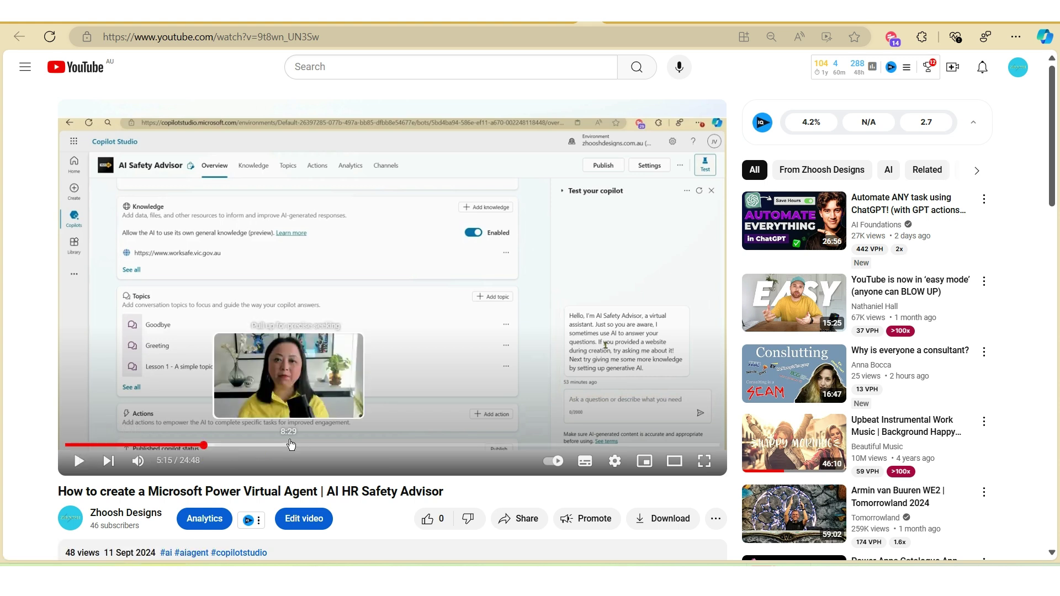
{"action": "scroll", "coordinate": [291, 445], "scroll_direction": "down", "scroll_amount": 12}
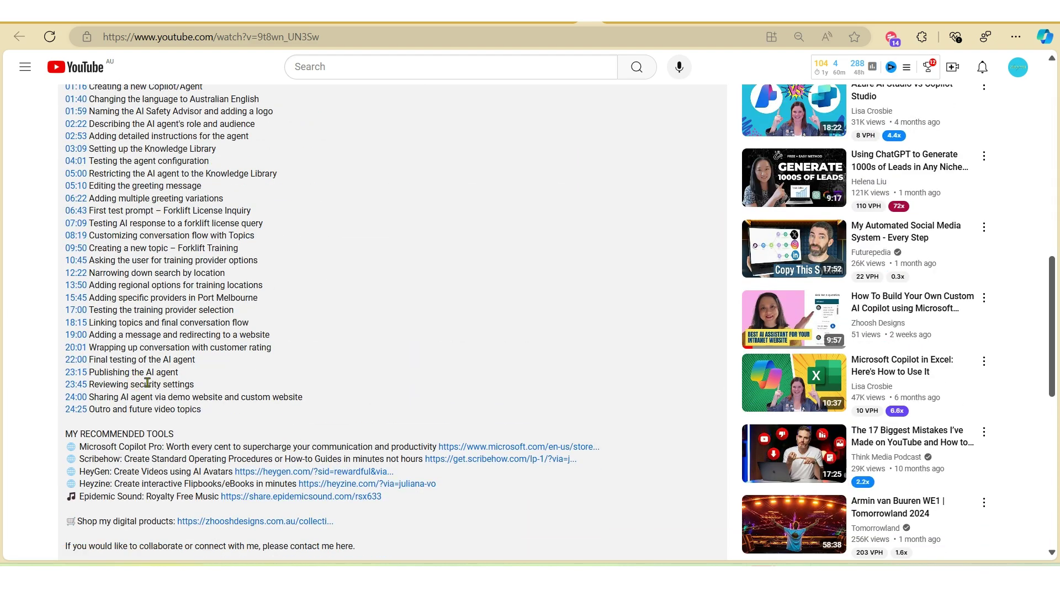
{"action": "left_click", "coordinate": [81, 380]}
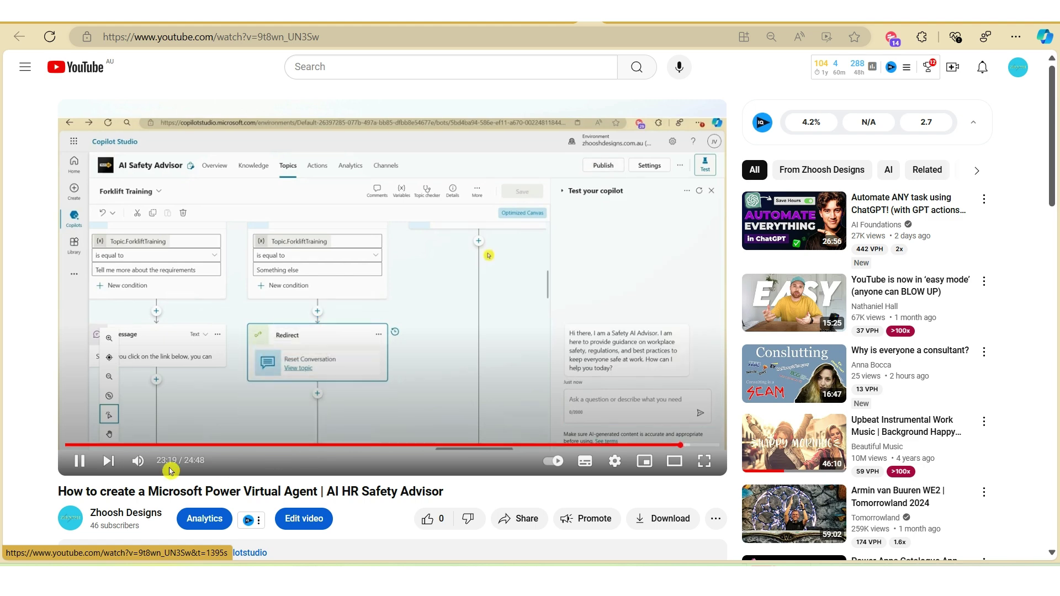
{"action": "left_click", "coordinate": [78, 462]}
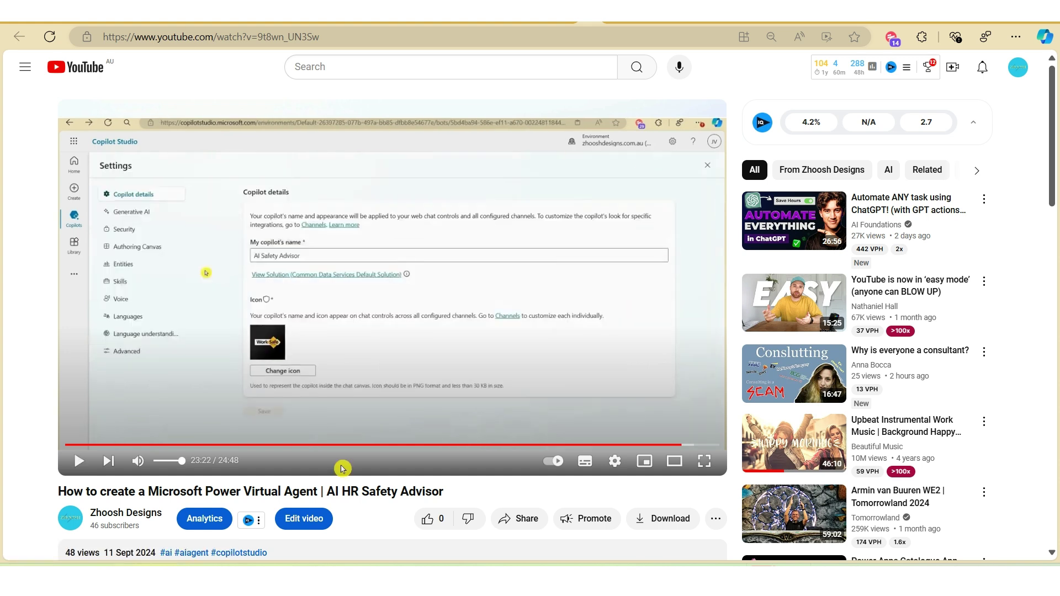
{"action": "scroll", "coordinate": [343, 469], "scroll_direction": "down", "scroll_amount": 10}
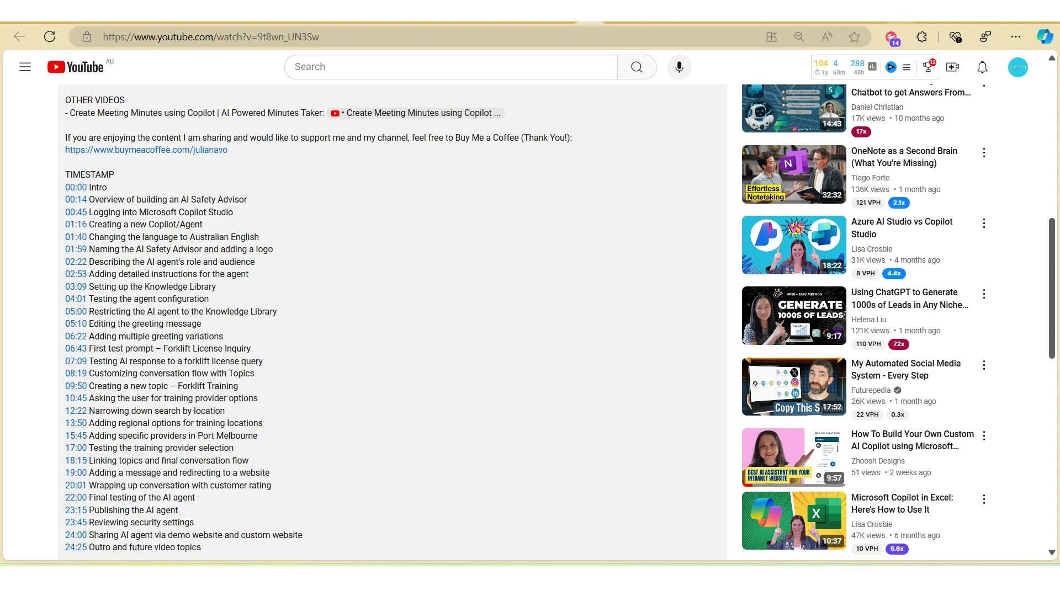
- Request a condensed key-section list, 00:00 Intro to 24:12 Share Agent on Custom Website, and copy it
{"action": "key", "text": "ctrl+Tab"}
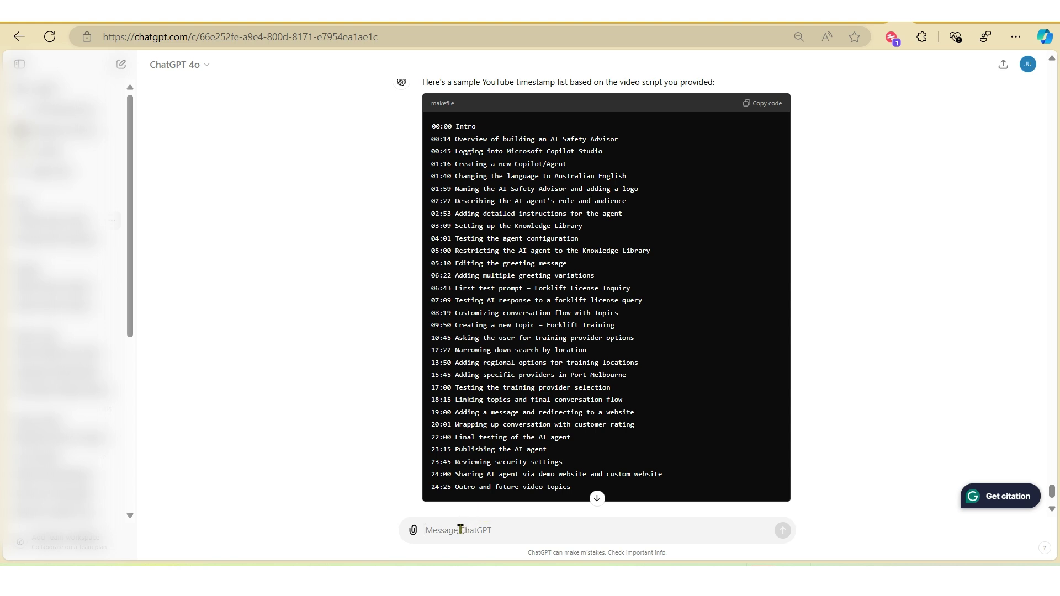
{"action": "key", "text": "ctrl+v"}
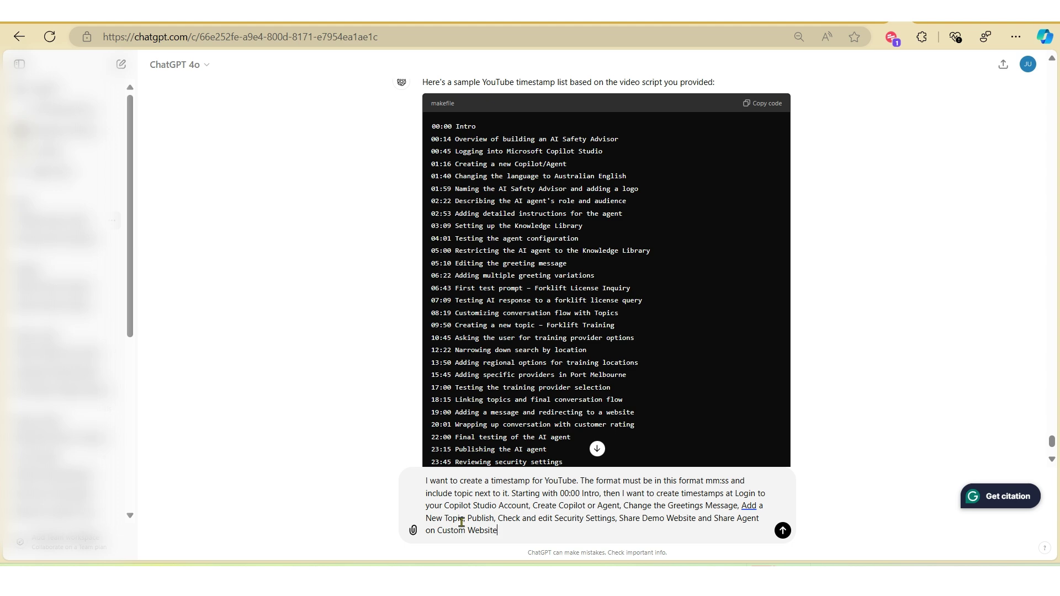
{"action": "key", "text": "Return"}
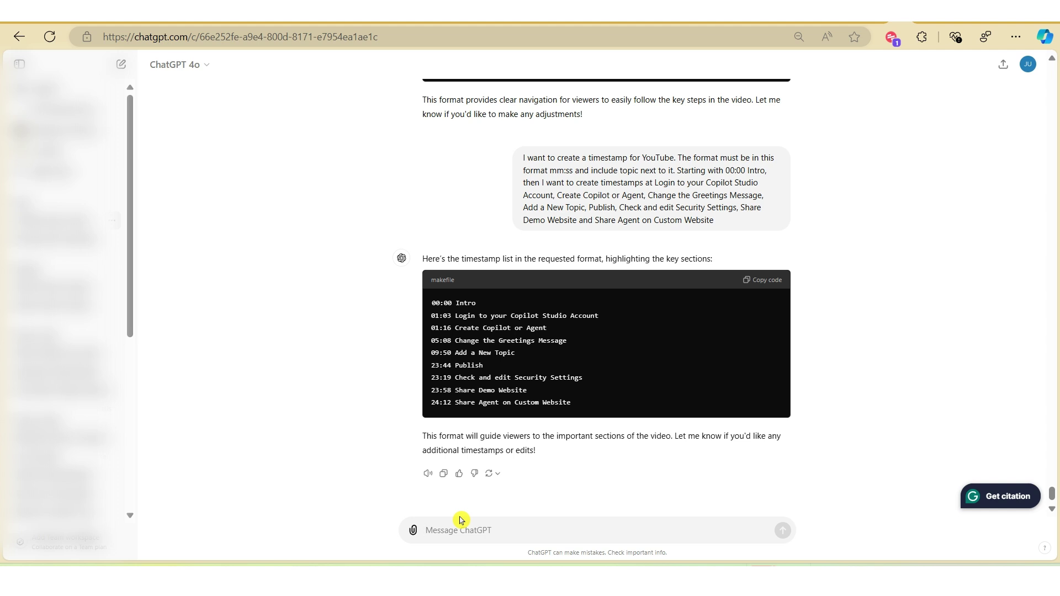
{"action": "left_click", "coordinate": [777, 281]}
- Paste the nine condensed timestamps over the old description list and save the details
{"action": "left_click_drag", "start_coordinate": [185, 350], "coordinate": [334, 437]}
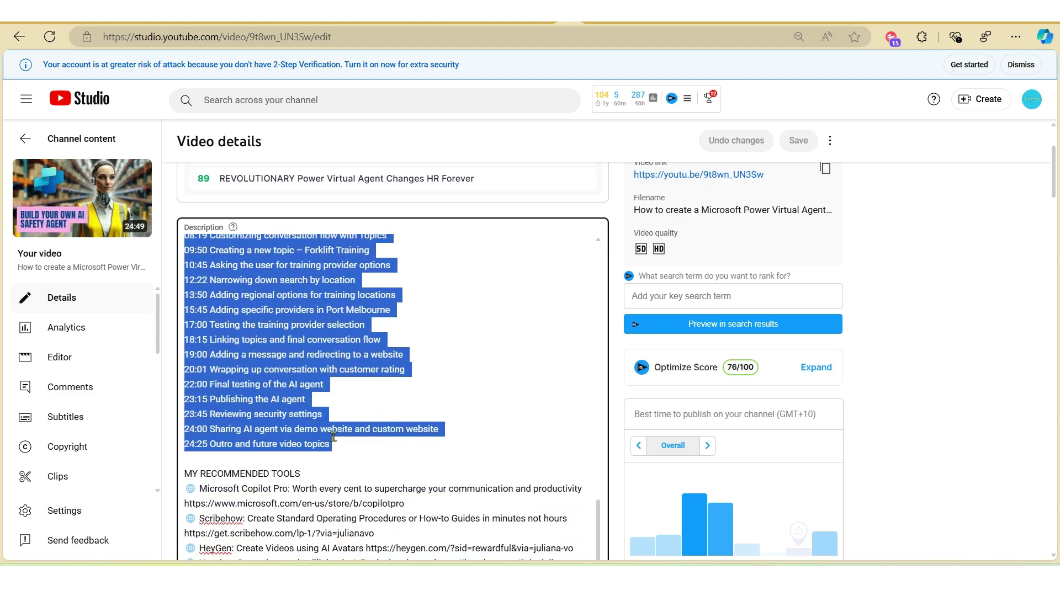
{"action": "key", "text": "ctrl+v"}
{"action": "scroll", "coordinate": [339, 420], "scroll_direction": "down", "scroll_amount": 3}
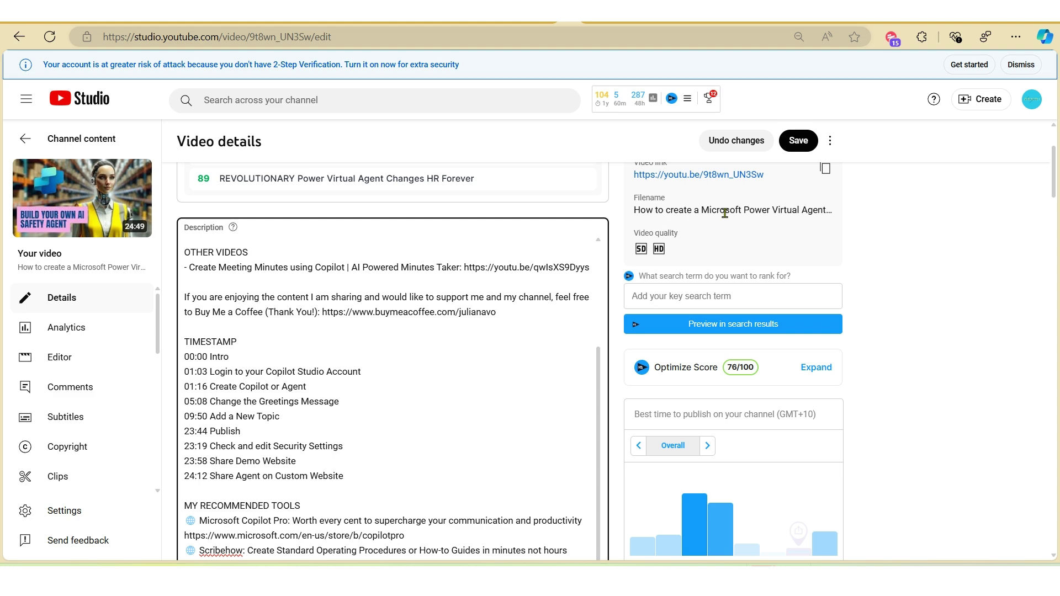
{"action": "left_click", "coordinate": [804, 143]}
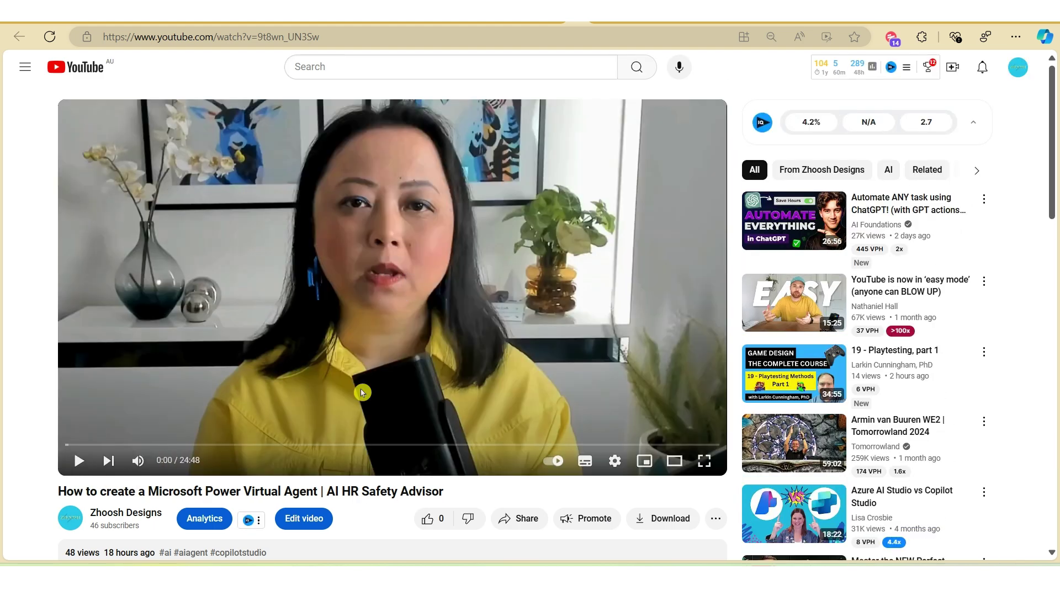
- Expand the description, play the 01:03, 05:08 and 23:44 chapters, then pause
{"action": "scroll", "coordinate": [362, 392], "scroll_direction": "down", "scroll_amount": 4}
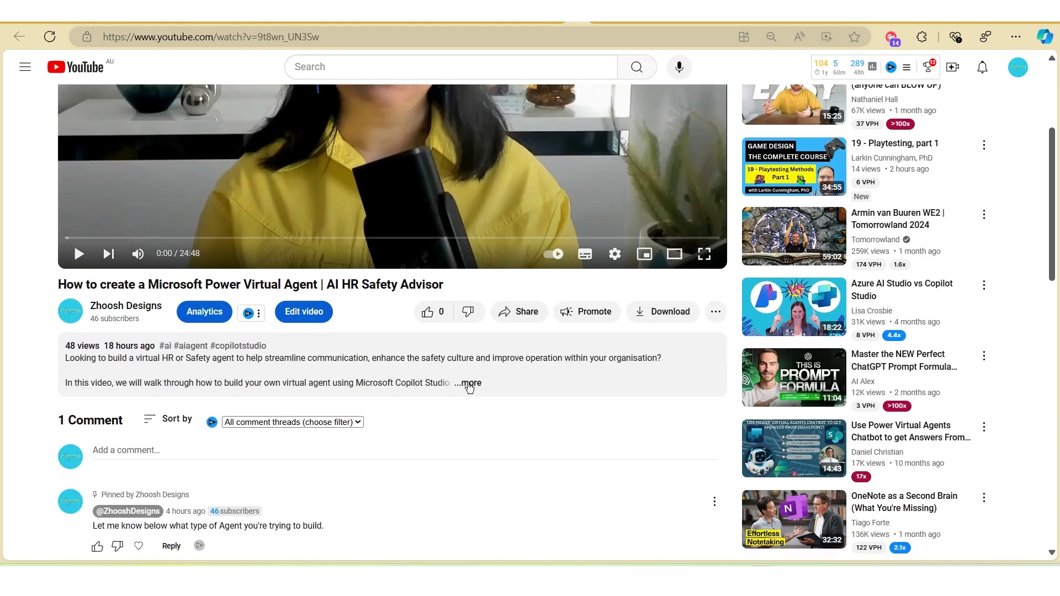
{"action": "left_click", "coordinate": [470, 386]}
{"action": "scroll", "coordinate": [433, 391], "scroll_direction": "down", "scroll_amount": 5}
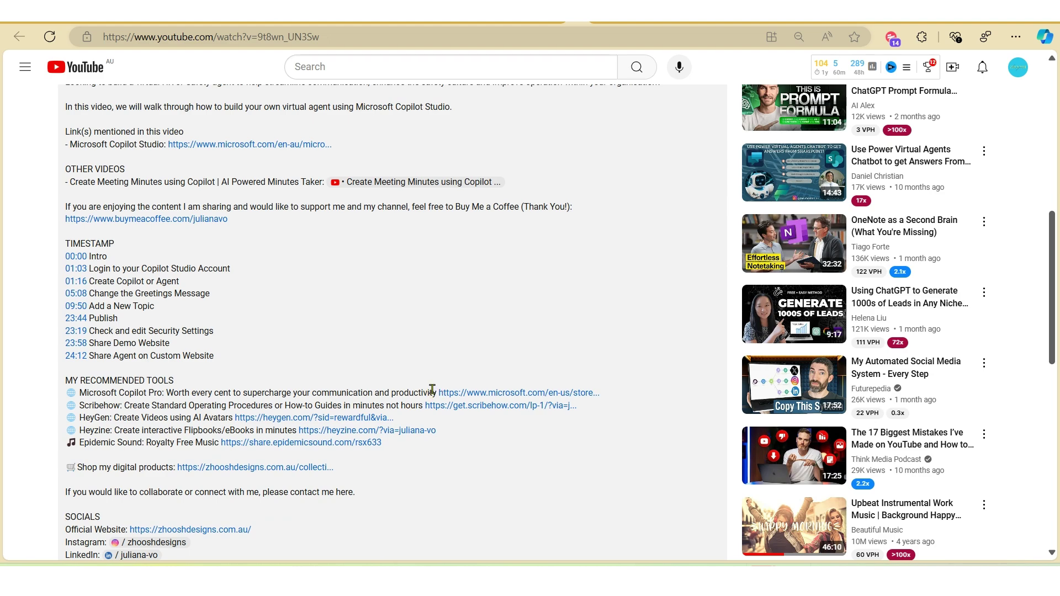
{"action": "left_click", "coordinate": [75, 269]}
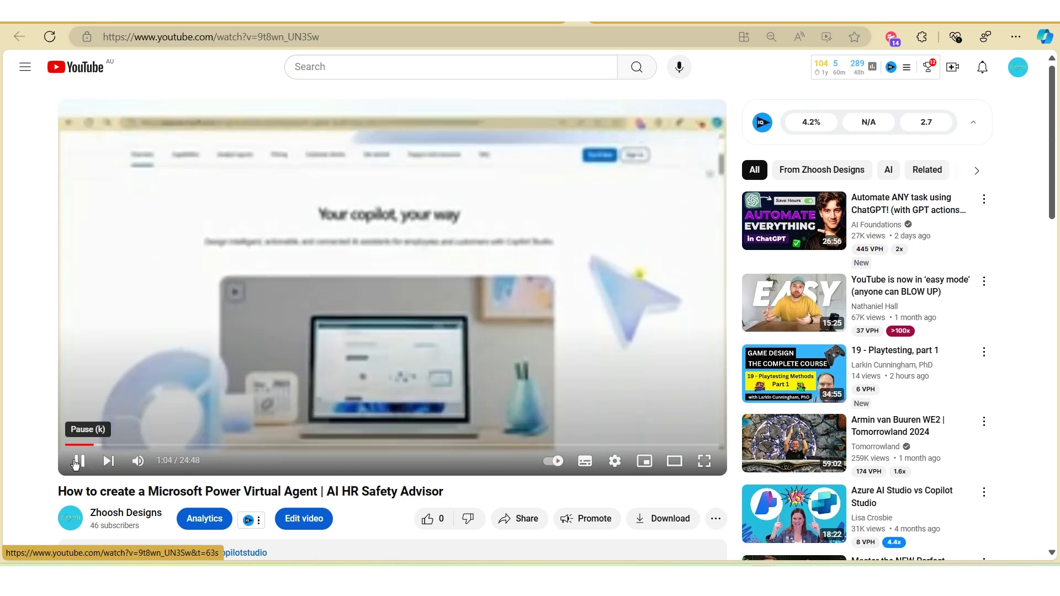
{"action": "scroll", "coordinate": [78, 442], "scroll_direction": "down", "scroll_amount": 7}
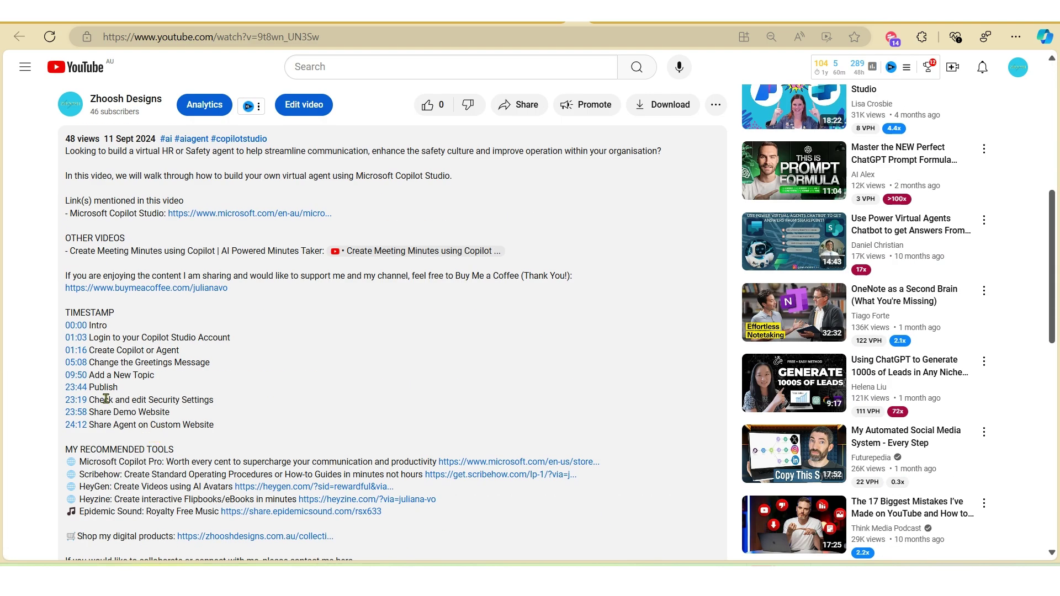
{"action": "left_click", "coordinate": [76, 363]}
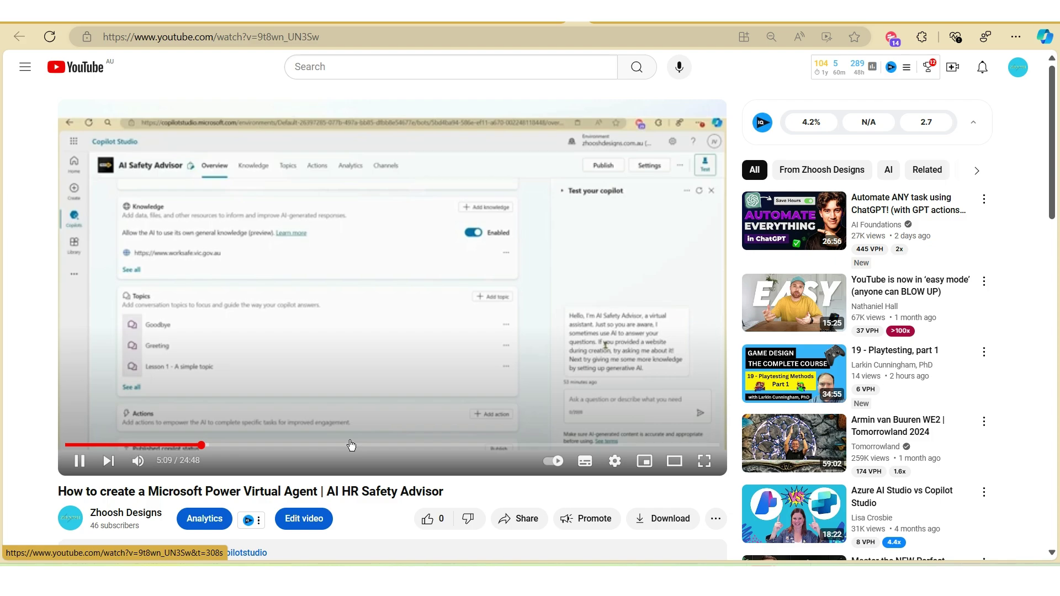
{"action": "scroll", "coordinate": [352, 445], "scroll_direction": "down", "scroll_amount": 8}
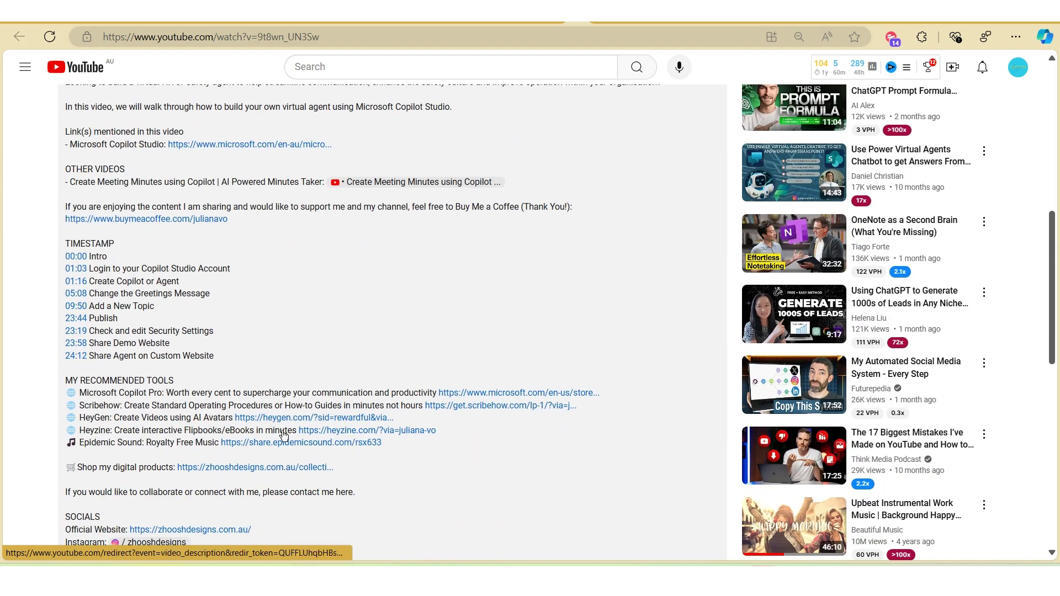
{"action": "left_click", "coordinate": [77, 319]}
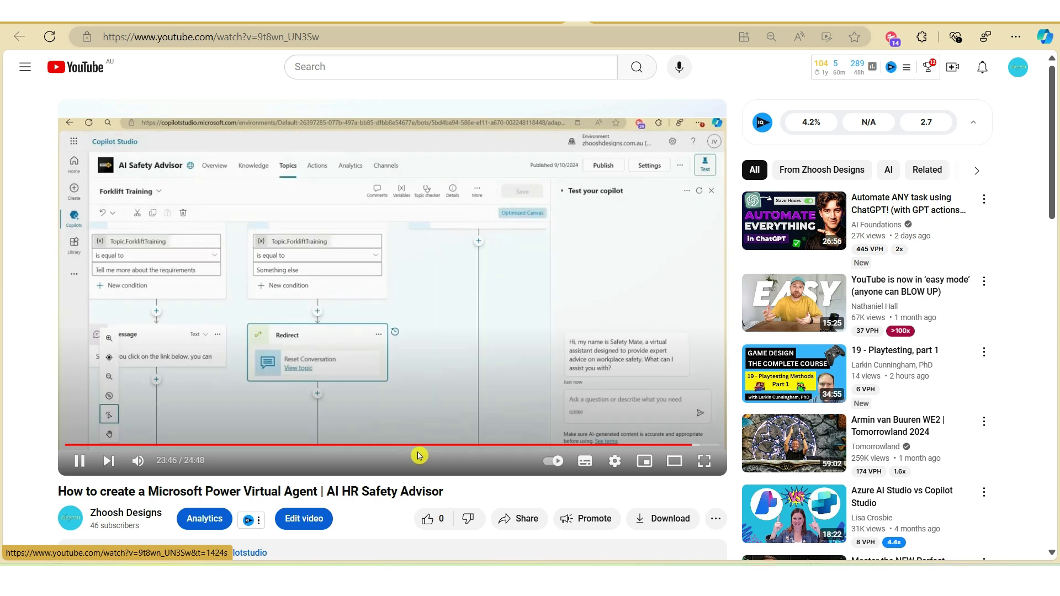
{"action": "mouse_move", "coordinate": [419, 455]}
{"action": "left_click", "coordinate": [80, 460]}
{"action": "scroll", "coordinate": [329, 471], "scroll_direction": "down", "scroll_amount": 8}
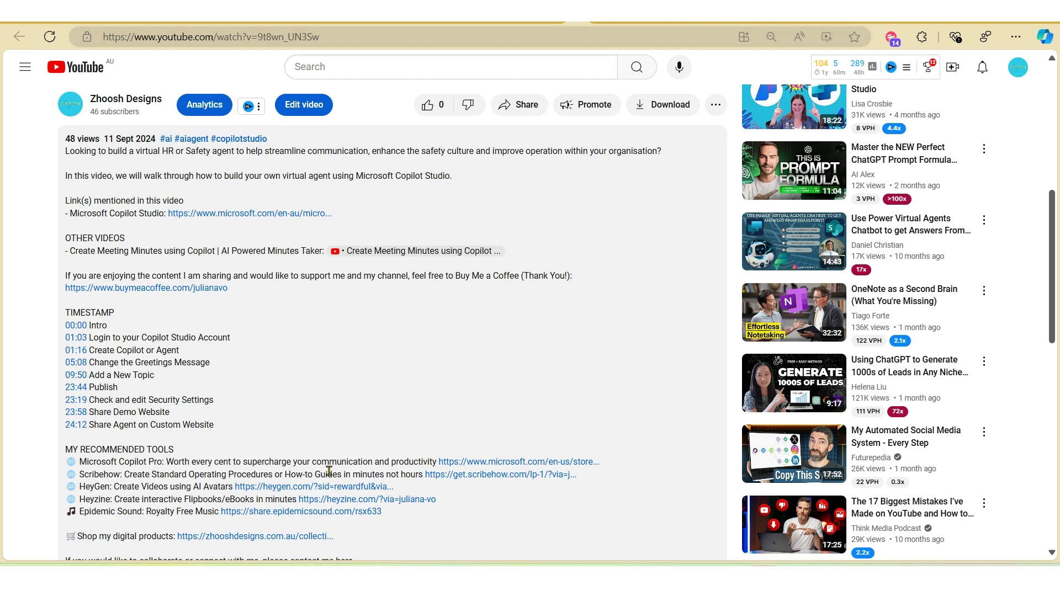
- Switch to Word and scroll to the colour-coded manual timestamp list on page 2
{"action": "key", "text": "alt+Tab"}
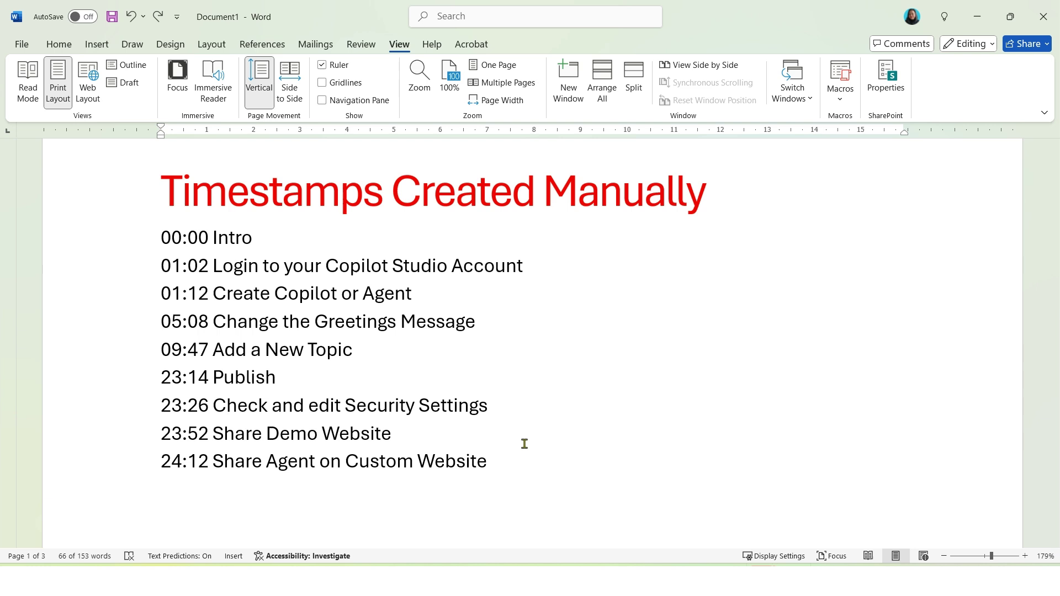
{"action": "scroll", "coordinate": [525, 444], "scroll_direction": "down", "scroll_amount": 15}
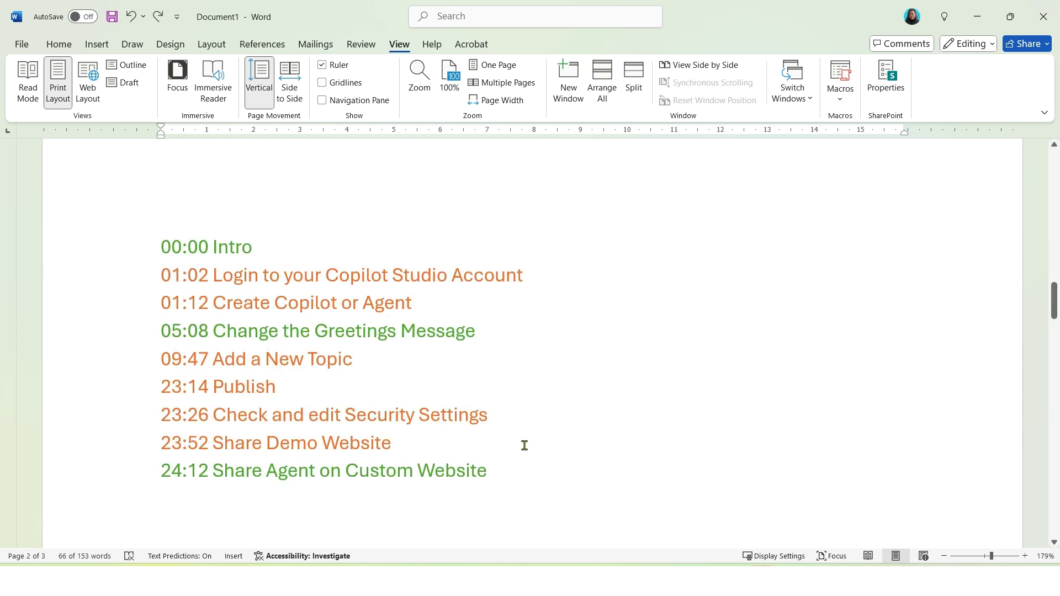